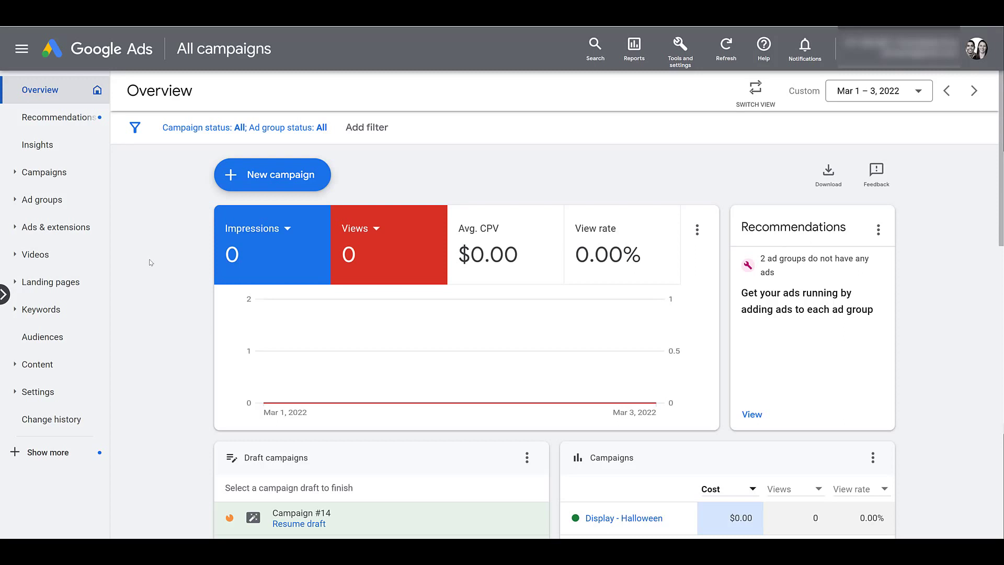
pyautogui.click(76, 145)
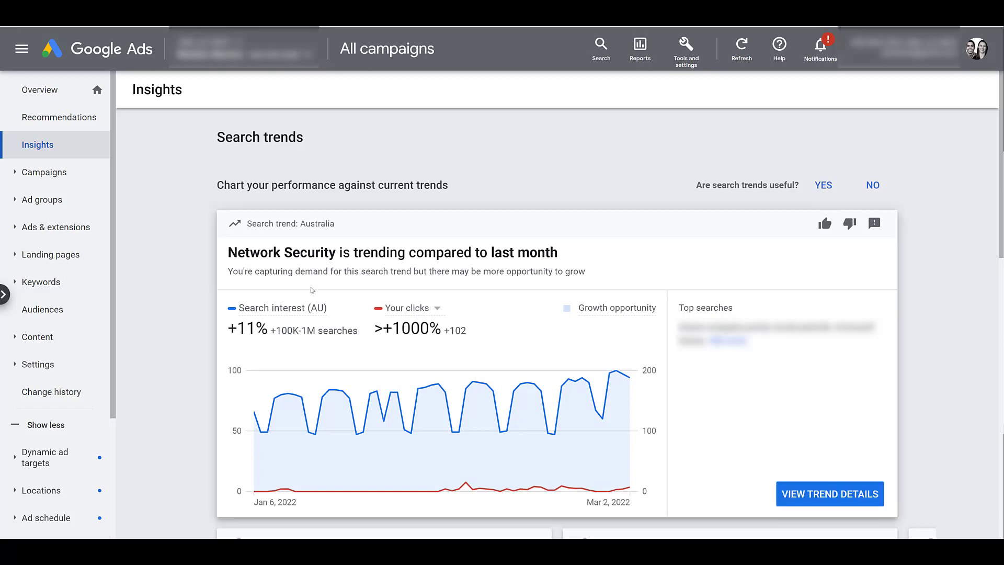
# Step: Compare the Network Security search trend against your cost instead of your clicks
pyautogui.moveTo(291, 310)
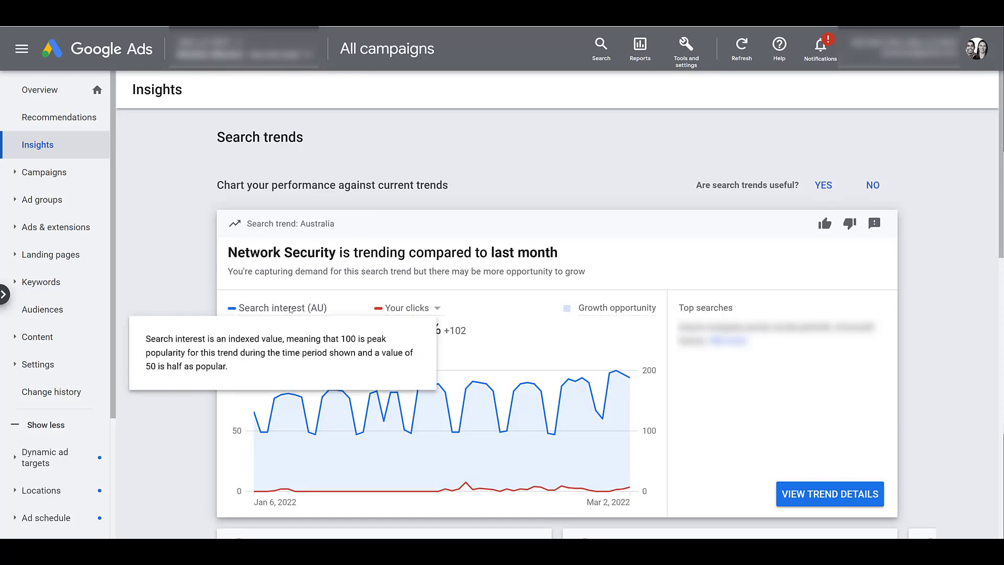
pyautogui.moveTo(440, 315)
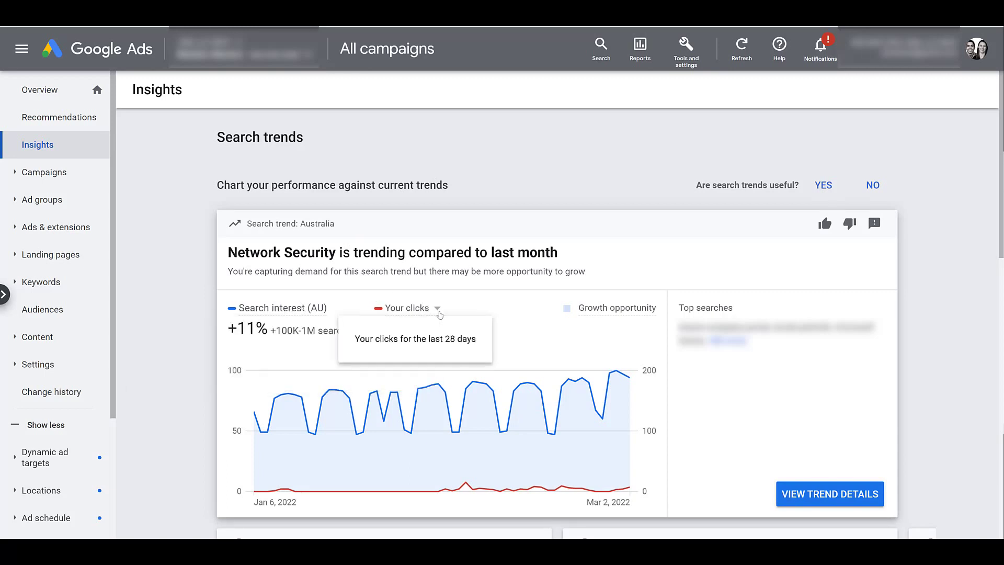
pyautogui.click(439, 311)
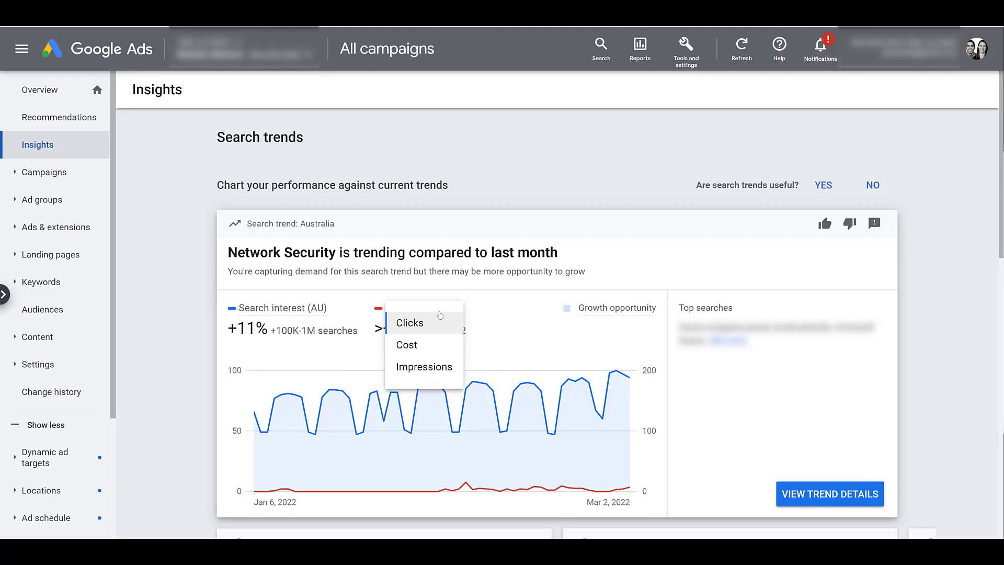
pyautogui.click(444, 345)
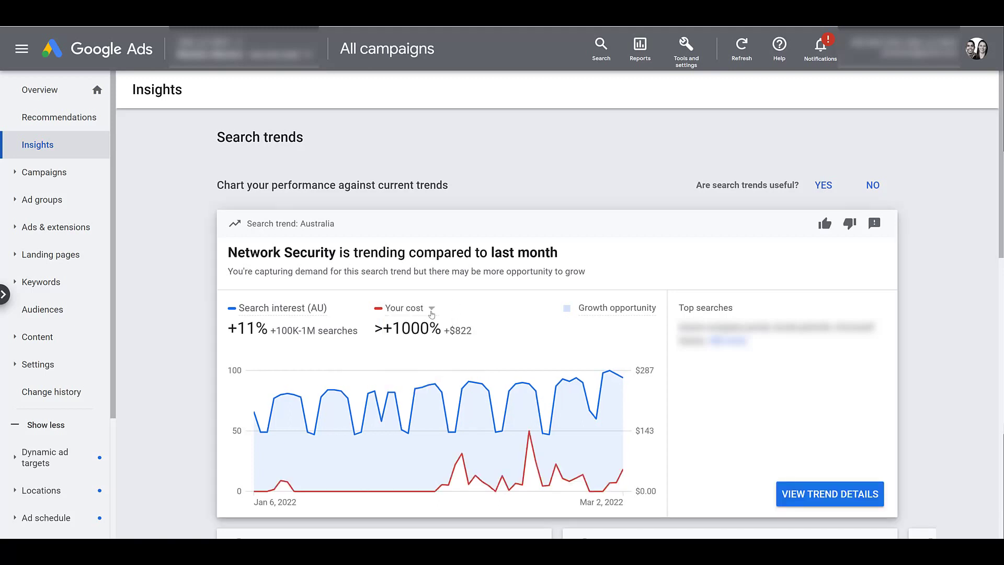
# Step: Switch the trend comparison to your impressions, which are up 710% (+1.93K)
pyautogui.moveTo(431, 314)
pyautogui.click(432, 309)
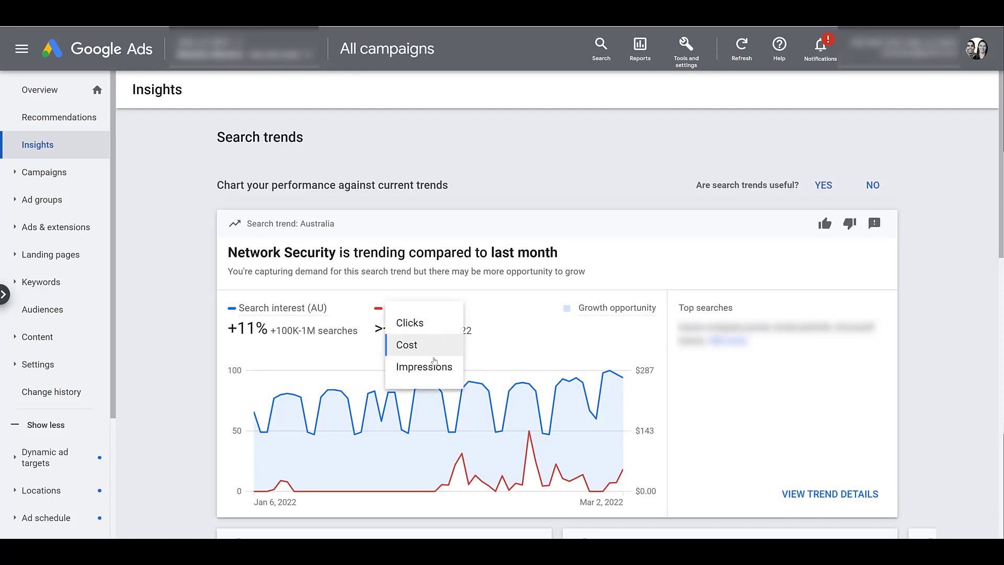
pyautogui.click(432, 367)
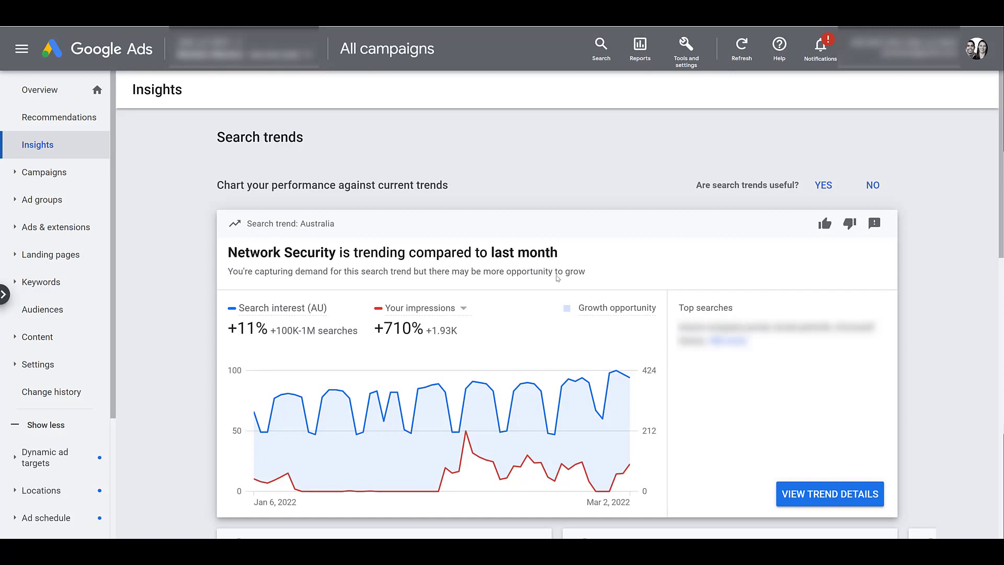
# Step: View the Network Security trend details down to its 64 trending account search terms
pyautogui.click(827, 501)
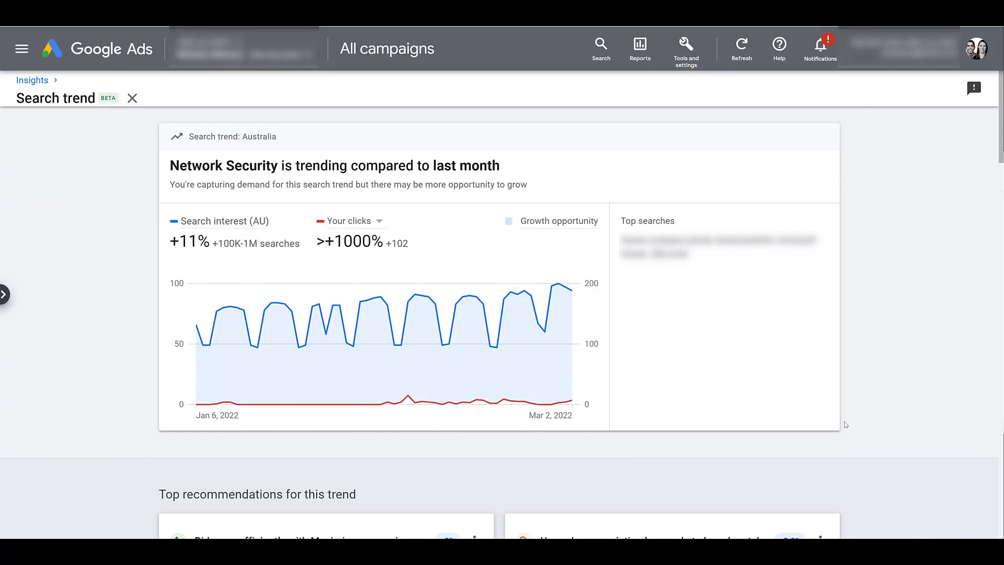
pyautogui.scroll(-4, 847, 424)
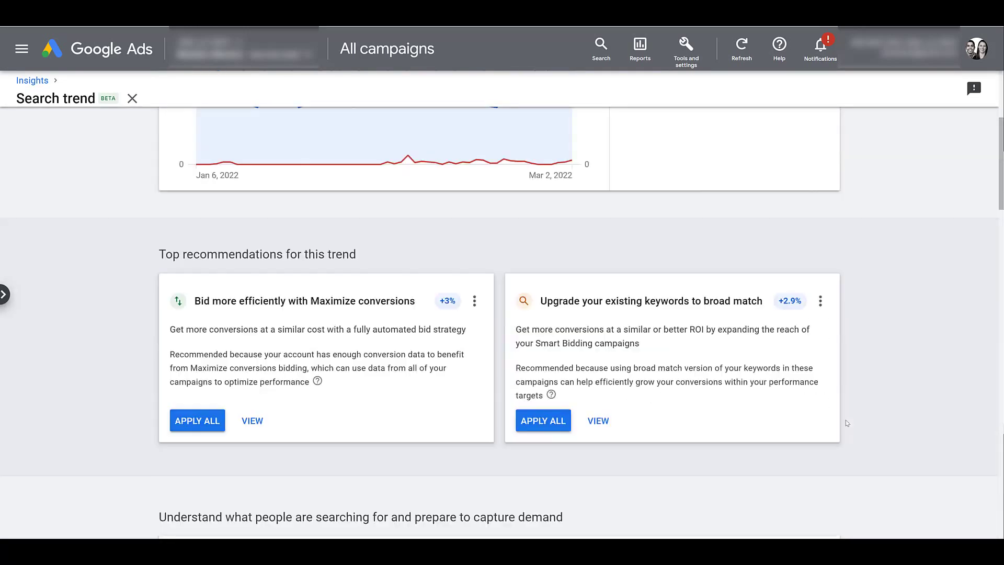
pyautogui.scroll(-2, 892, 372)
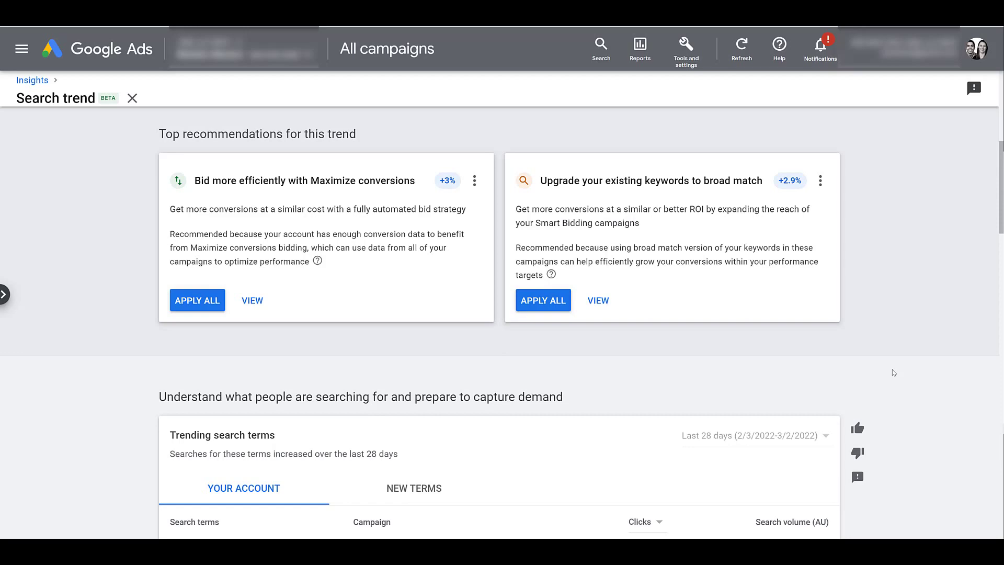
pyautogui.scroll(-5, 893, 371)
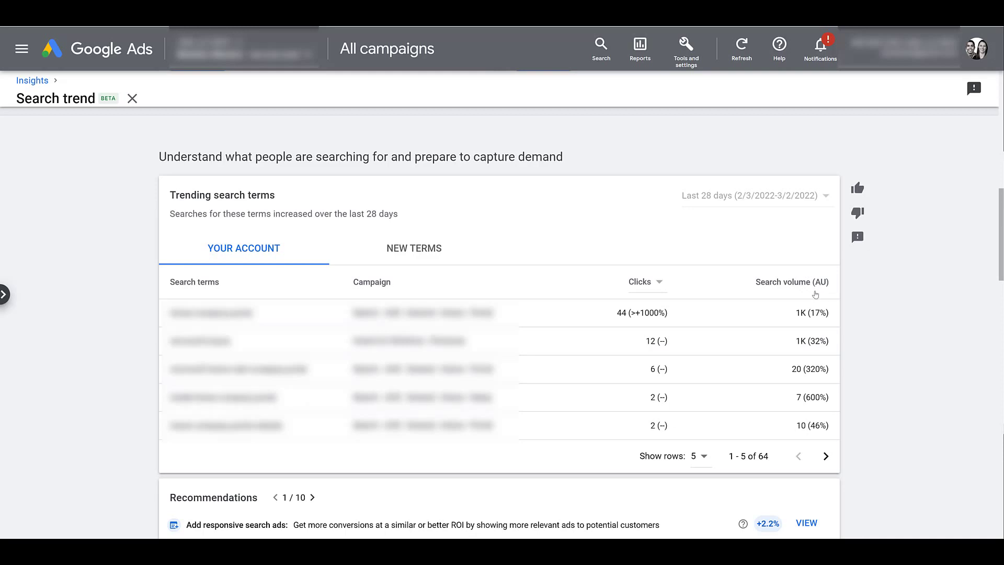
# Step: Show impressions for trending terms, page forward, then view new terms 6–10 of 25
pyautogui.click(659, 284)
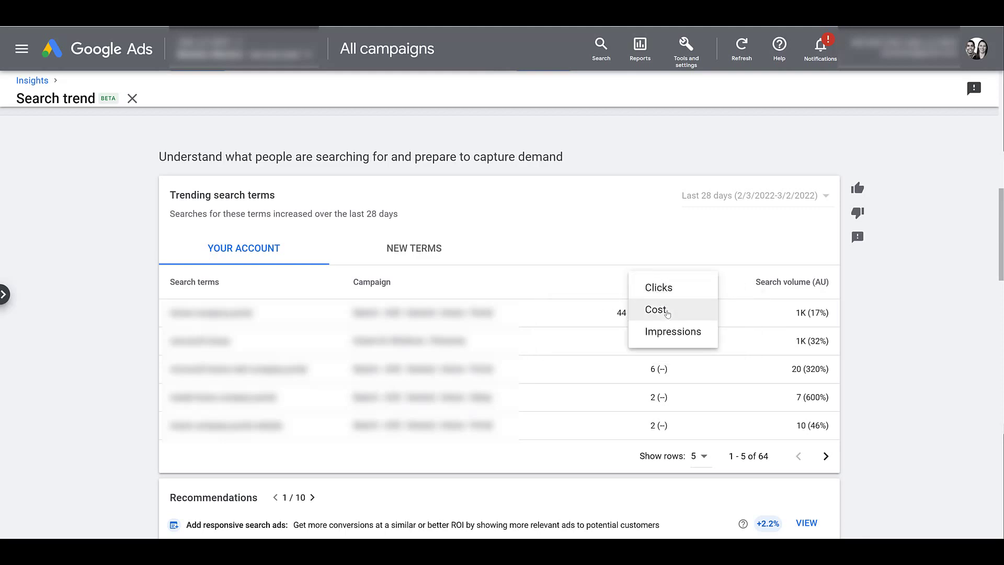
pyautogui.click(672, 332)
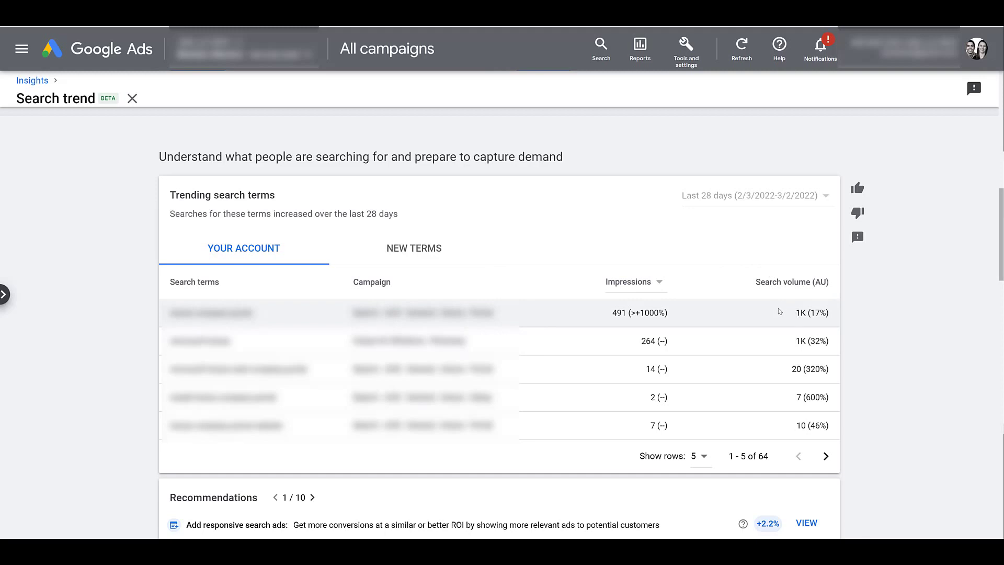
pyautogui.click(704, 457)
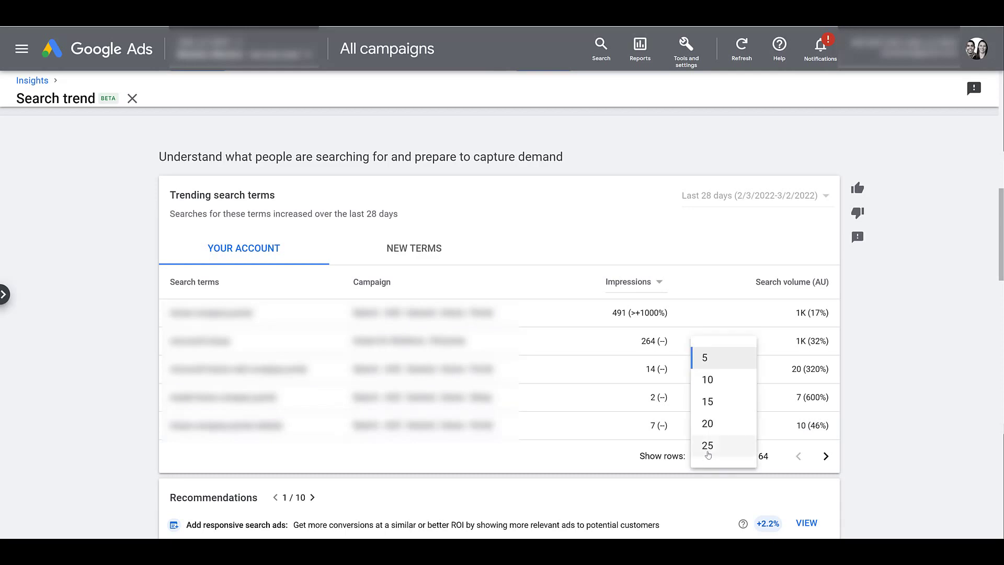
pyautogui.click(826, 457)
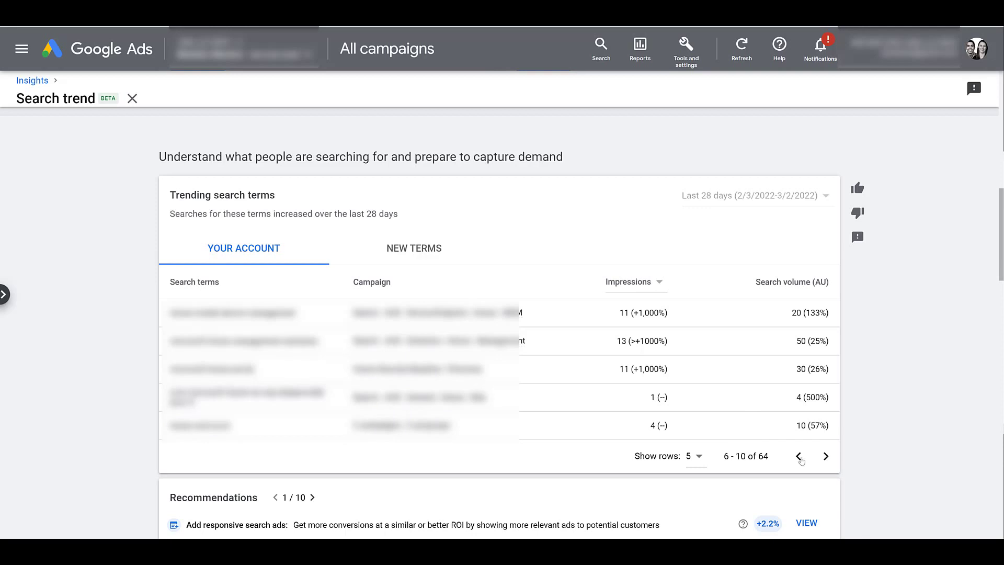
pyautogui.click(406, 250)
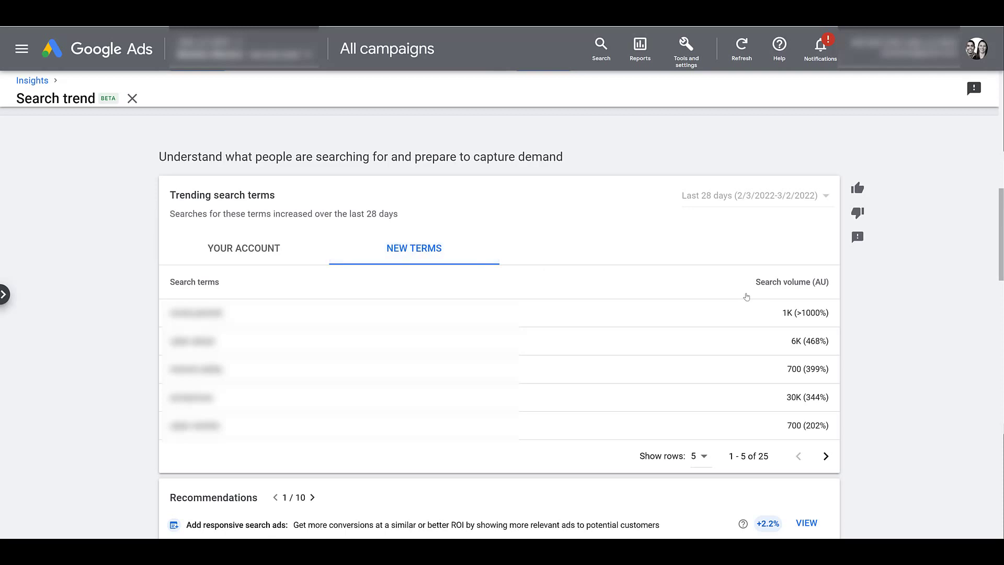
pyautogui.click(825, 457)
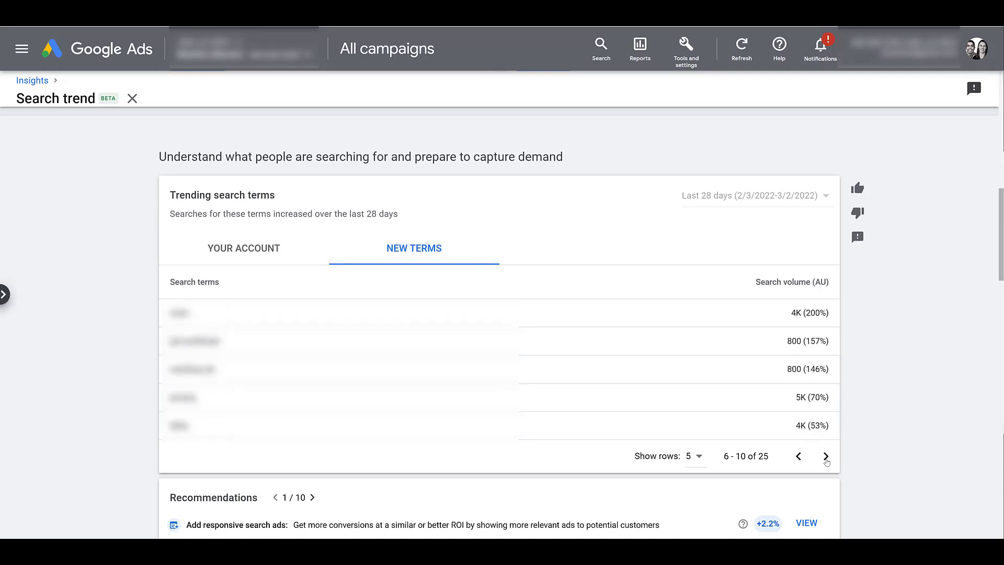
pyautogui.scroll(-9, 826, 461)
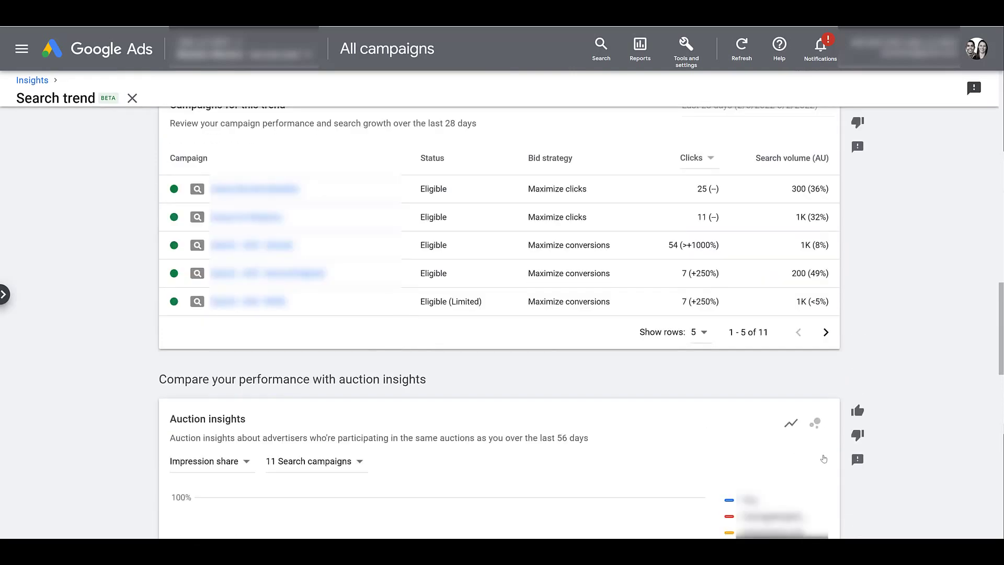
pyautogui.scroll(2, 824, 458)
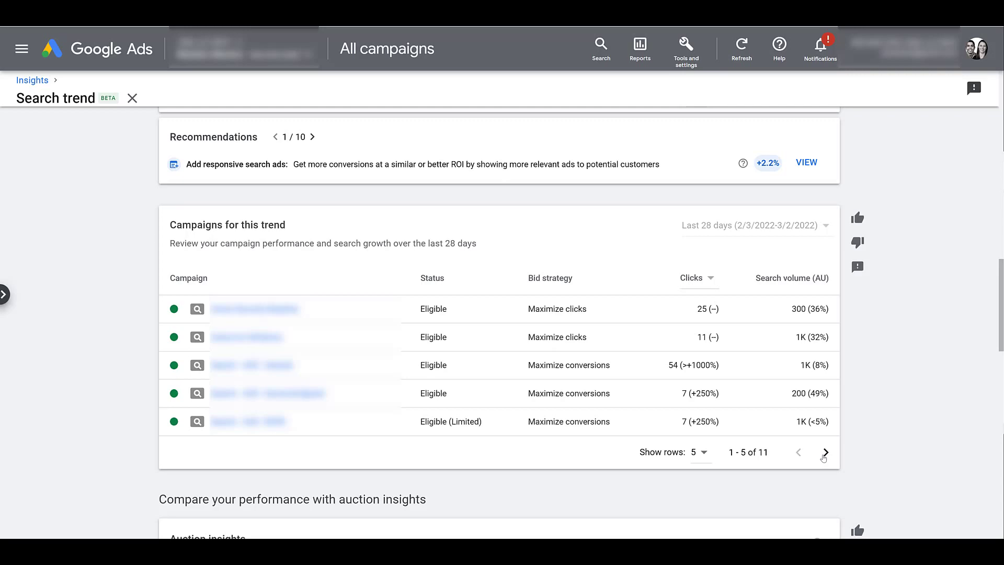
pyautogui.scroll(-7, 823, 459)
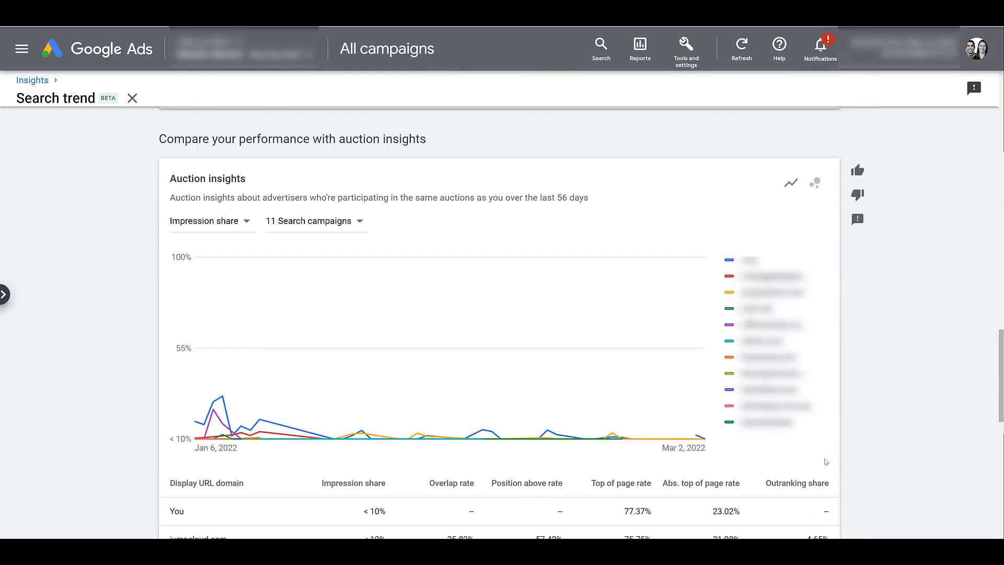
pyautogui.scroll(-2, 1000, 399)
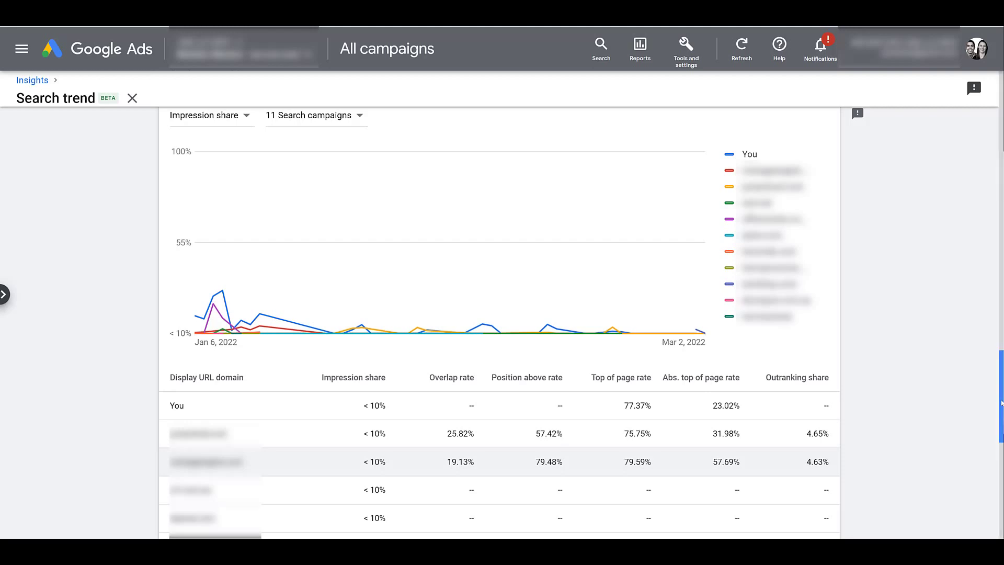
pyautogui.scroll(-8, 907, 387)
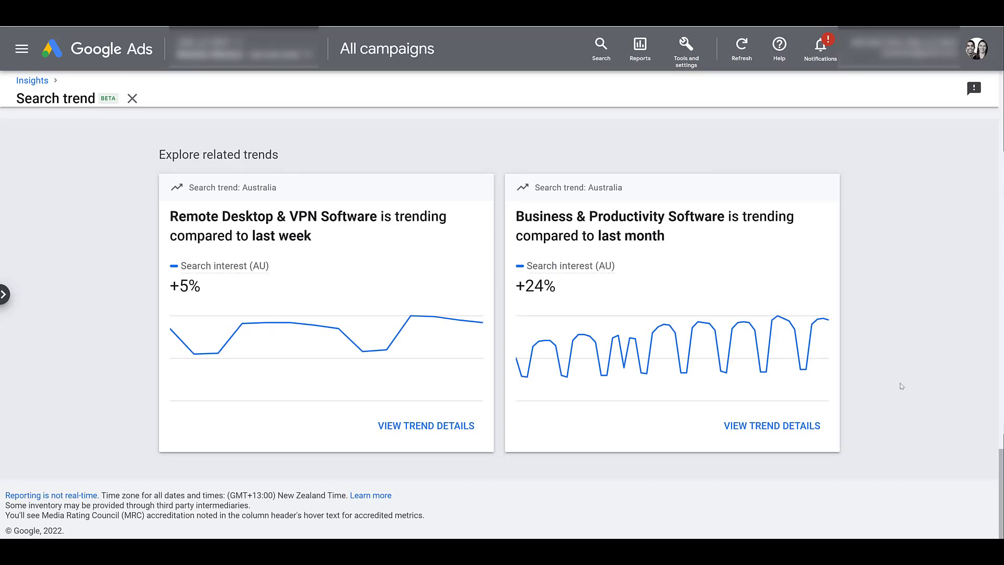
# Step: View the Remote Desktop & VPN Software trend details, then go back to Insights
pyautogui.click(427, 426)
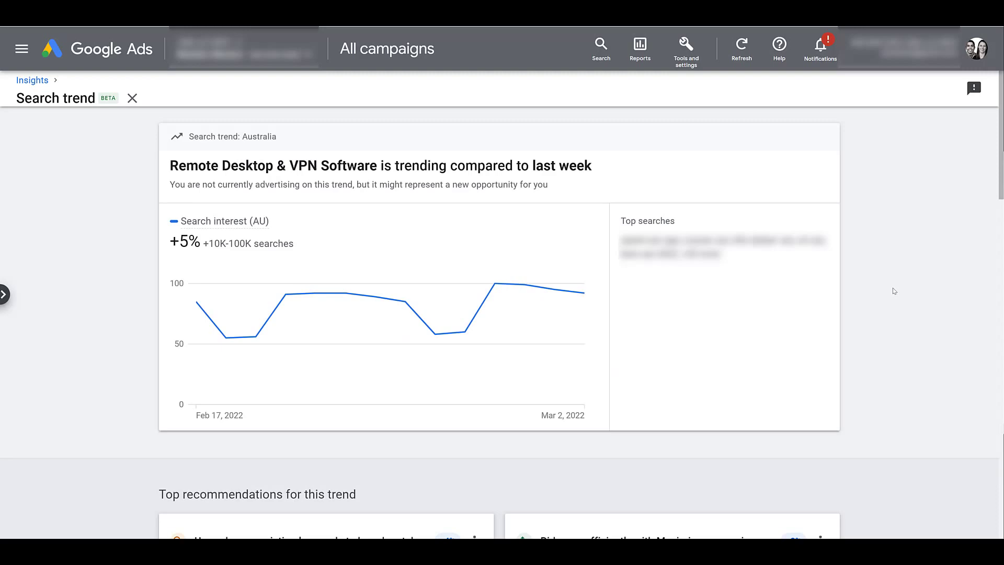
pyautogui.click(29, 83)
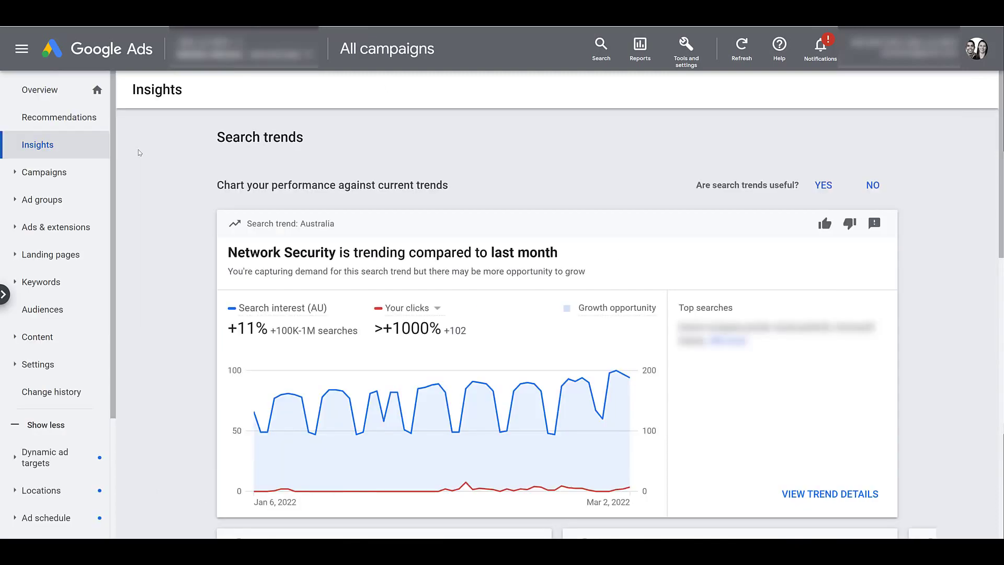
# Step: Scroll and advance the trend carousel to the US and Australia Network Security cards
pyautogui.scroll(-7, 139, 152)
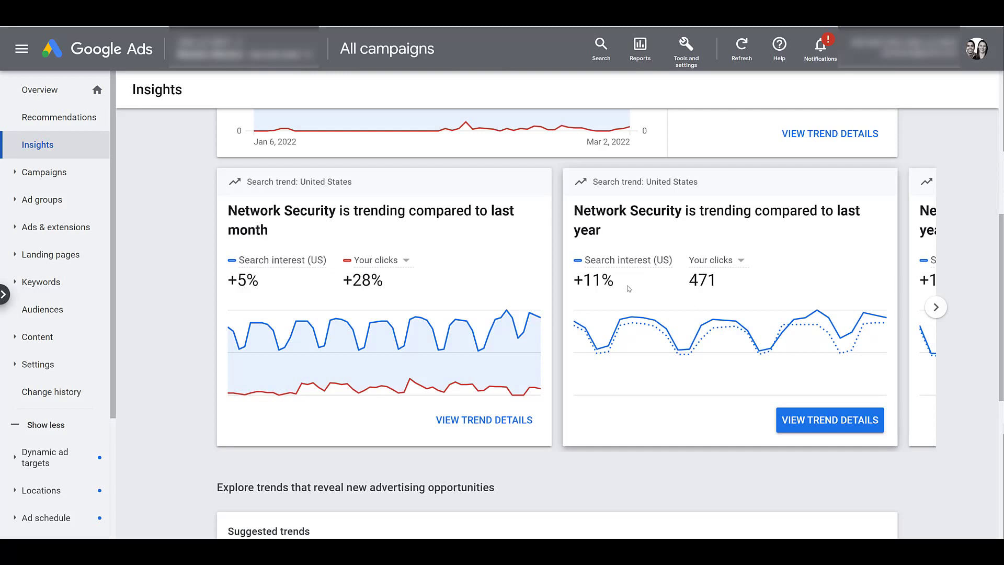
pyautogui.click(942, 314)
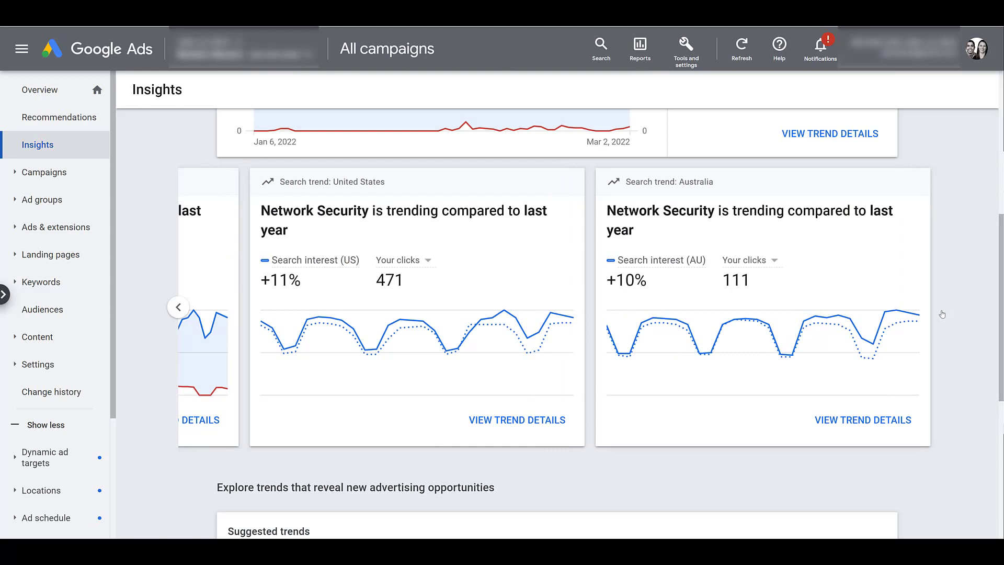
# Step: Open the US Network Security trend and list its 25 new trending terms
pyautogui.click(510, 423)
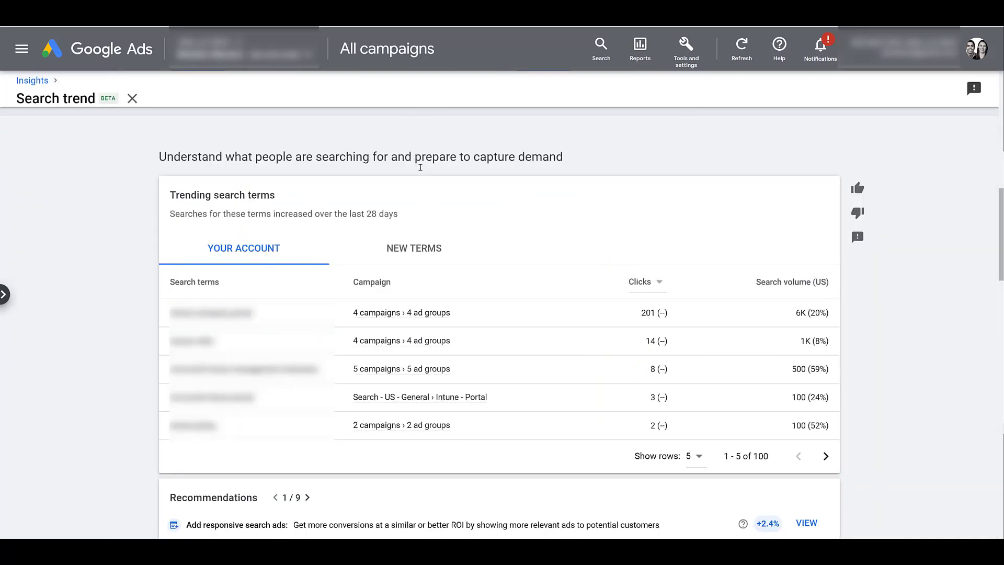
pyautogui.click(443, 238)
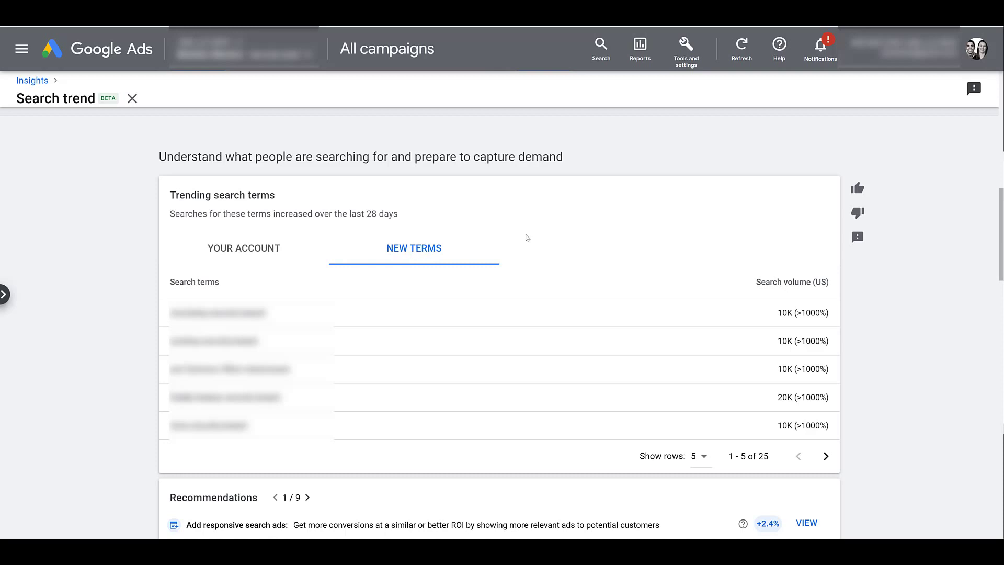
# Step: Return to All campaigns Insights and collapse the first row of the 890 search categories
pyautogui.click(387, 50)
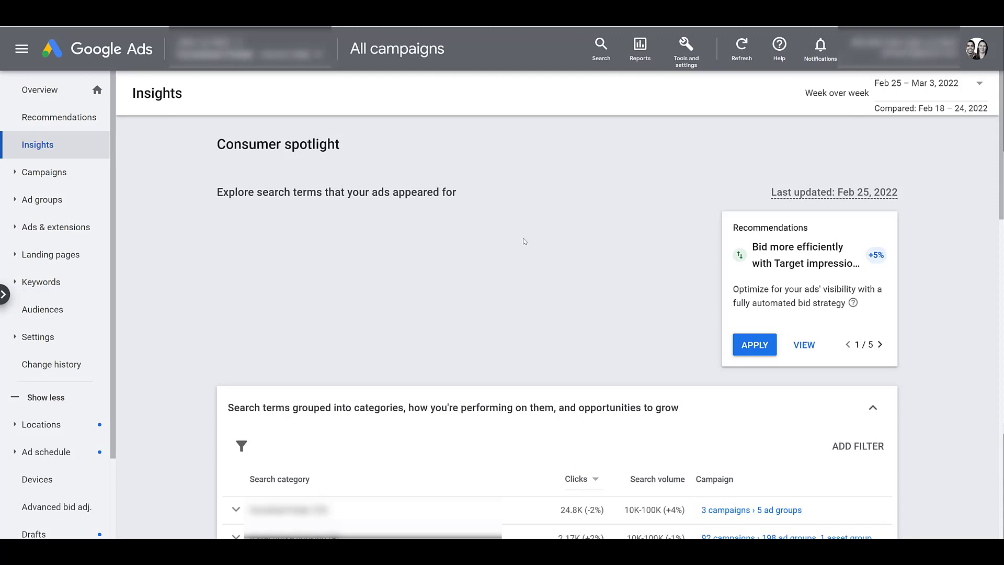
pyautogui.scroll(-5, 399, 215)
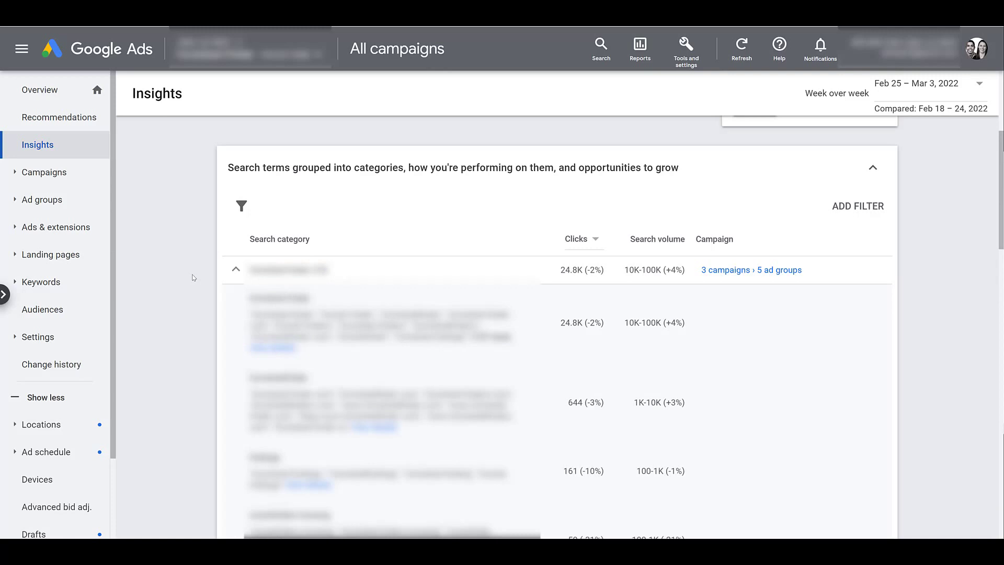
pyautogui.click(235, 270)
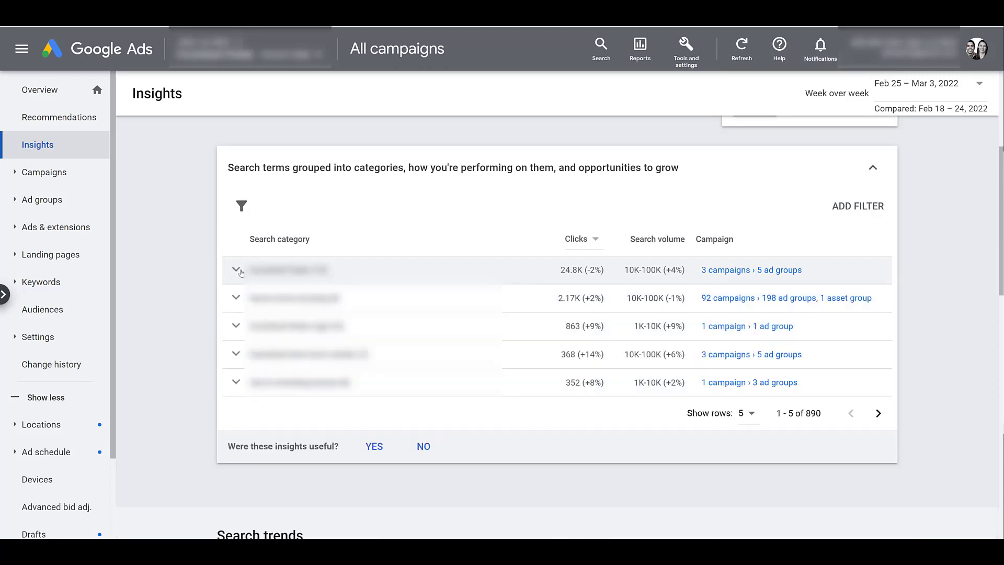
# Step: Open the top category's '3 campaigns › 5 ad groups' panel and list its 10 subcategories
pyautogui.click(742, 274)
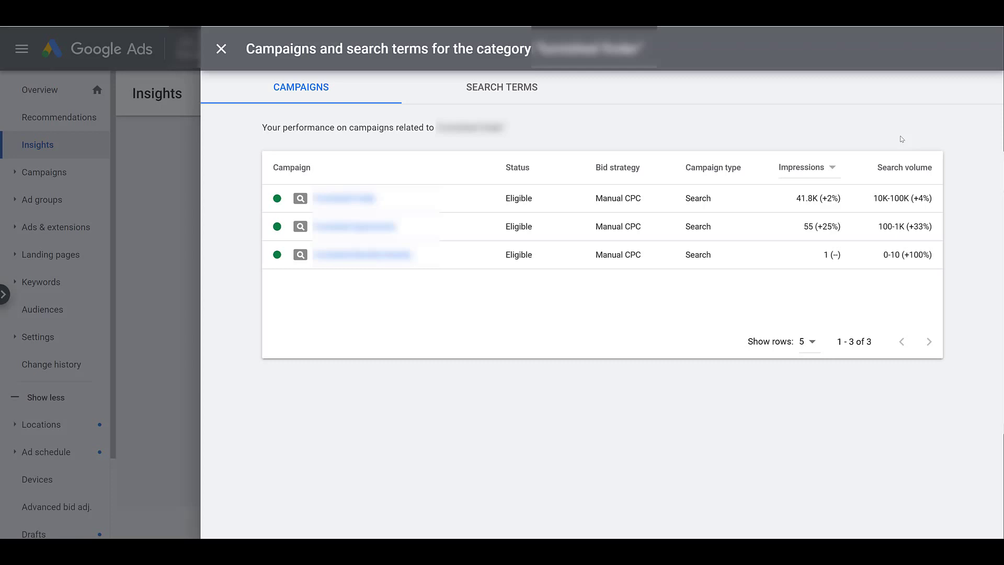
pyautogui.click(514, 99)
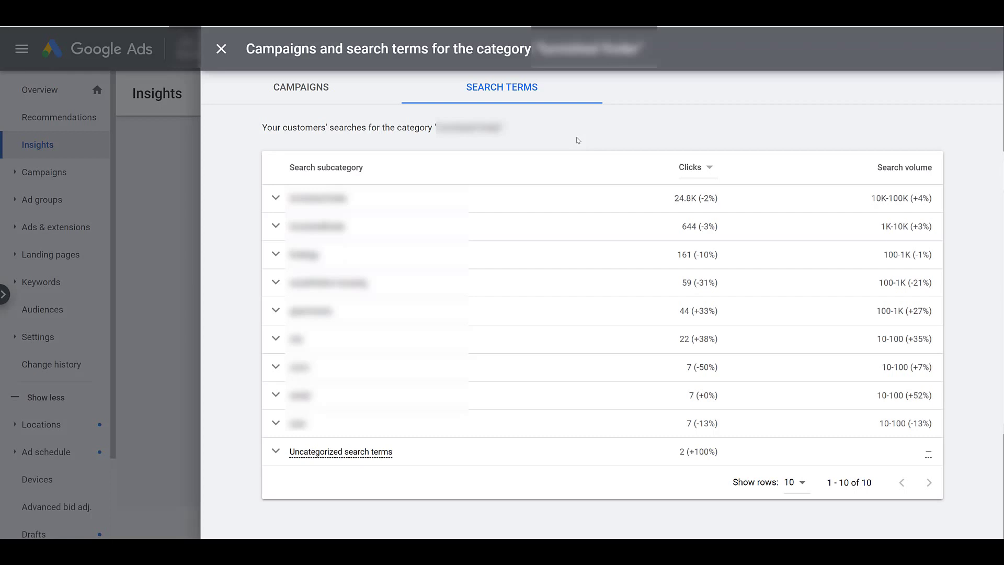
# Step: Close the details panel and filter search categories by name to 'seattle'
pyautogui.click(220, 48)
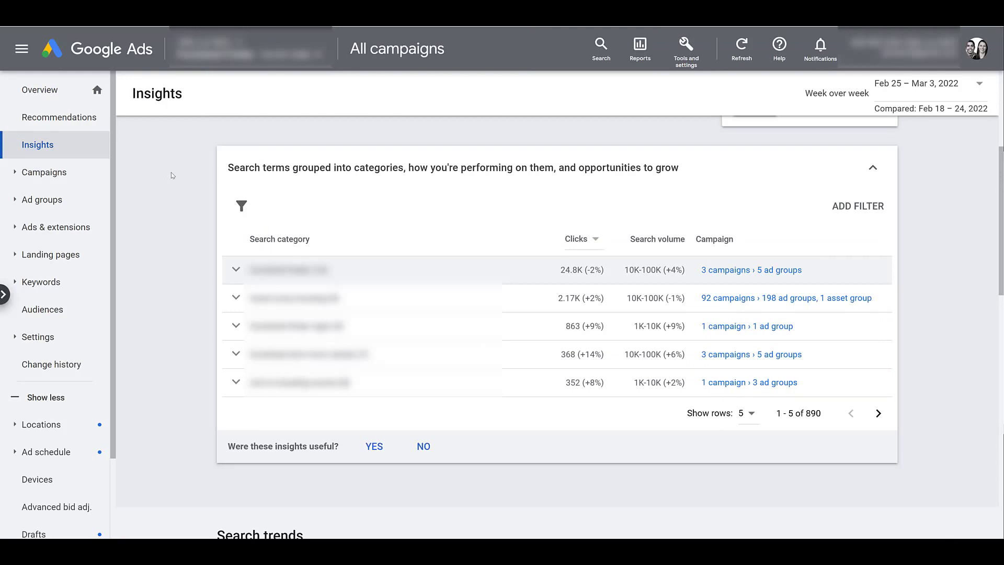
pyautogui.click(241, 207)
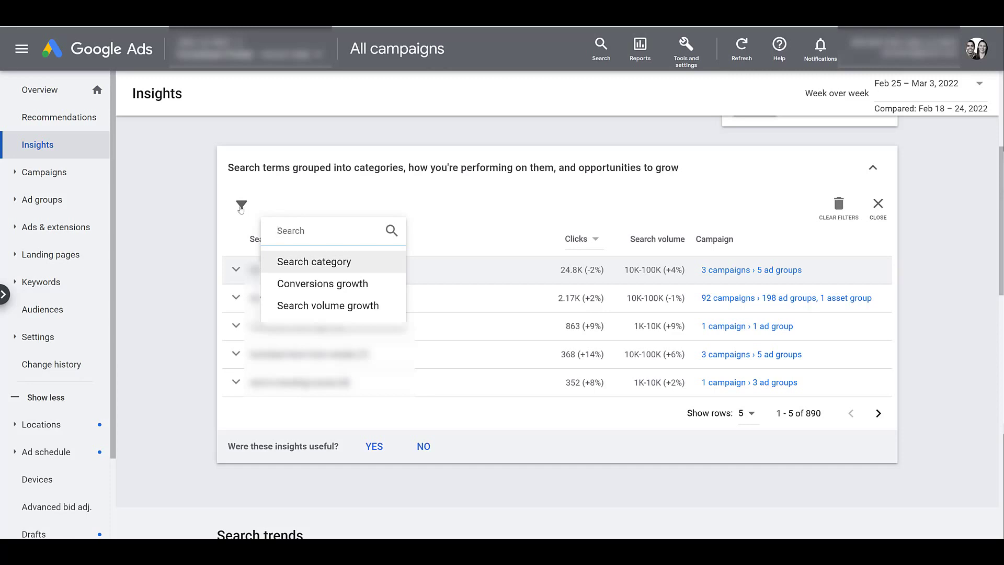
pyautogui.click(308, 262)
pyautogui.write('seattle')
pyautogui.press('Return')
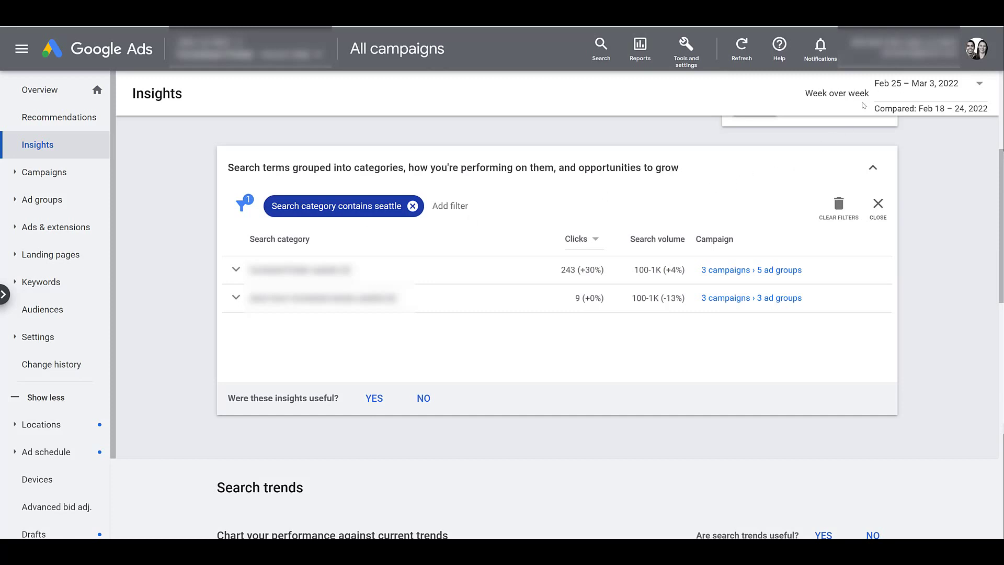
# Step: Change the comparison period from Week over week to Month over month
pyautogui.click(944, 92)
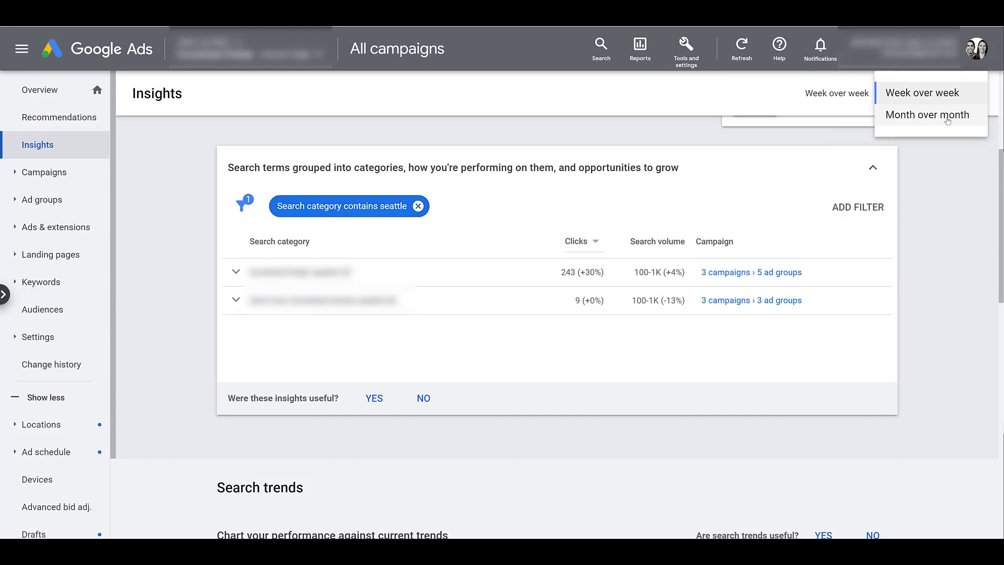
pyautogui.click(947, 117)
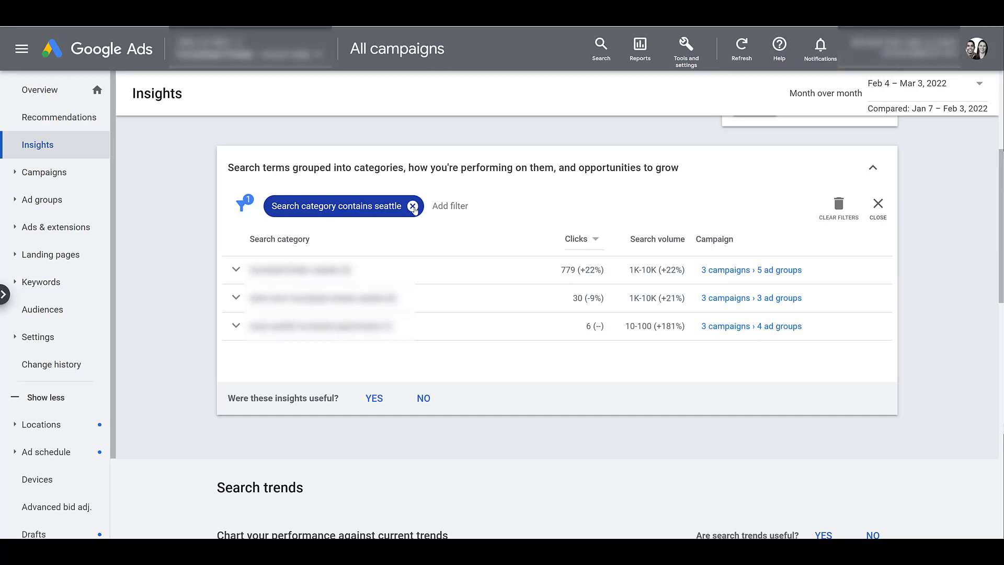
# Step: Swap the seattle chip for a Search volume growth > 10% filter on the categories
pyautogui.click(414, 206)
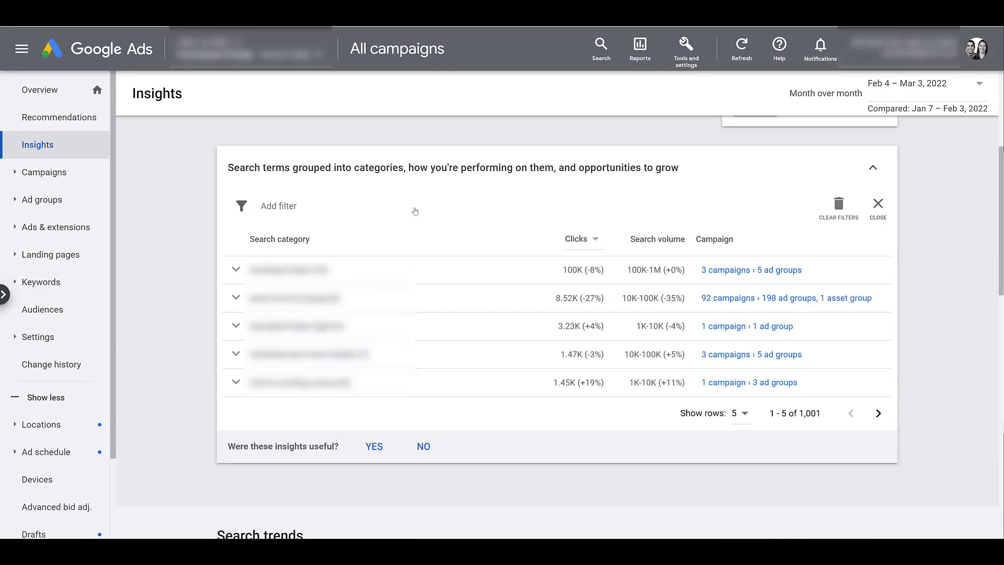
pyautogui.click(291, 208)
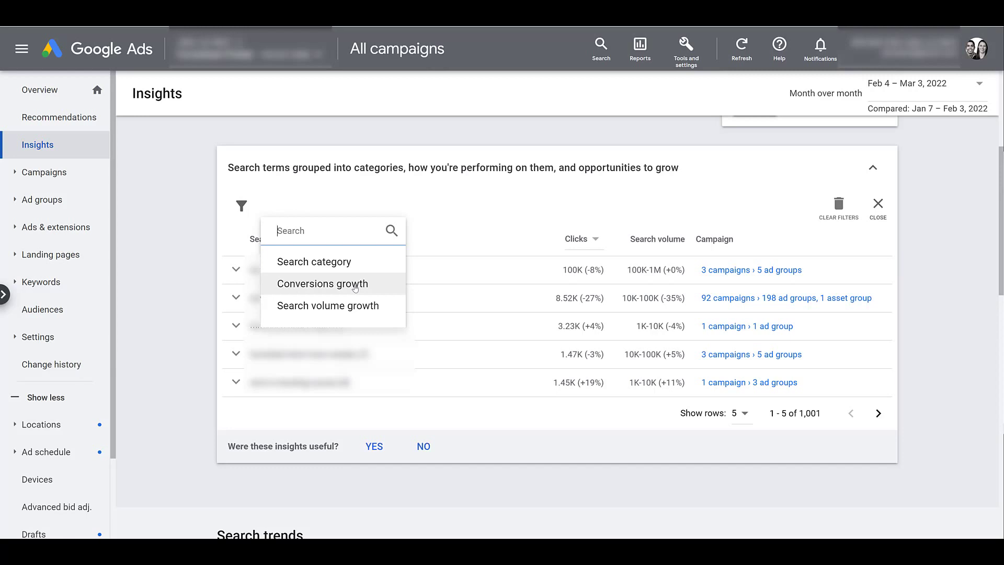
pyautogui.click(357, 308)
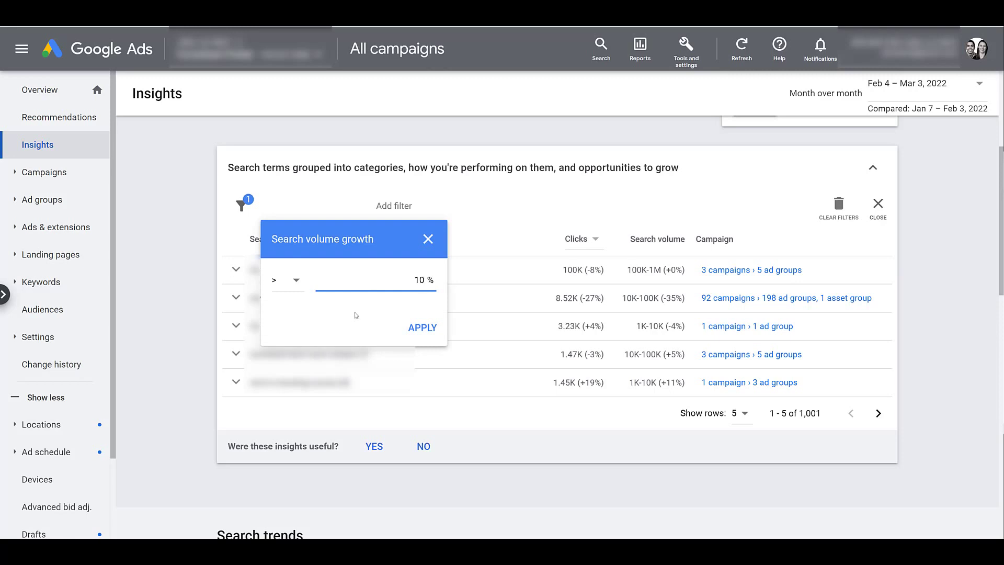
pyautogui.click(422, 328)
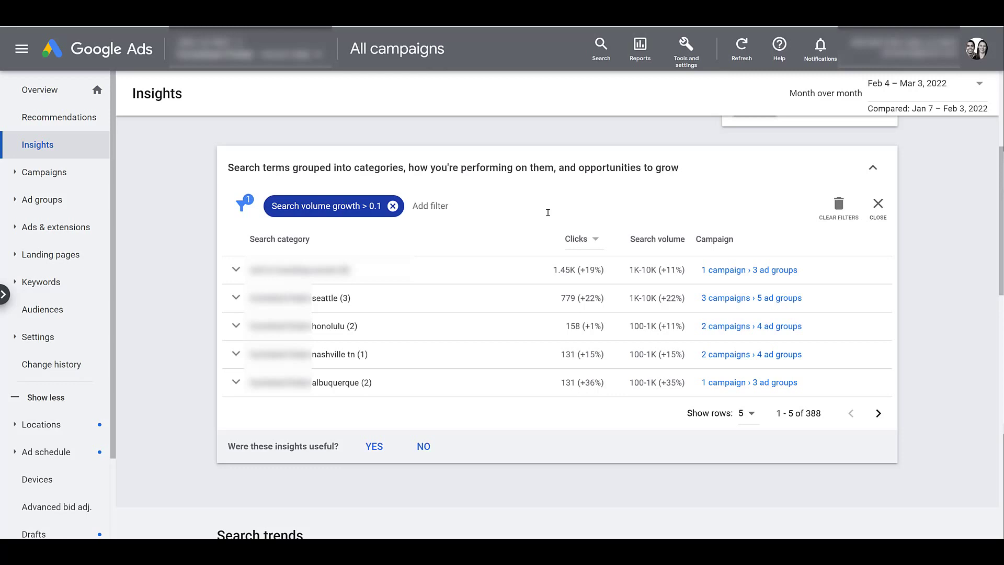
pyautogui.click(575, 240)
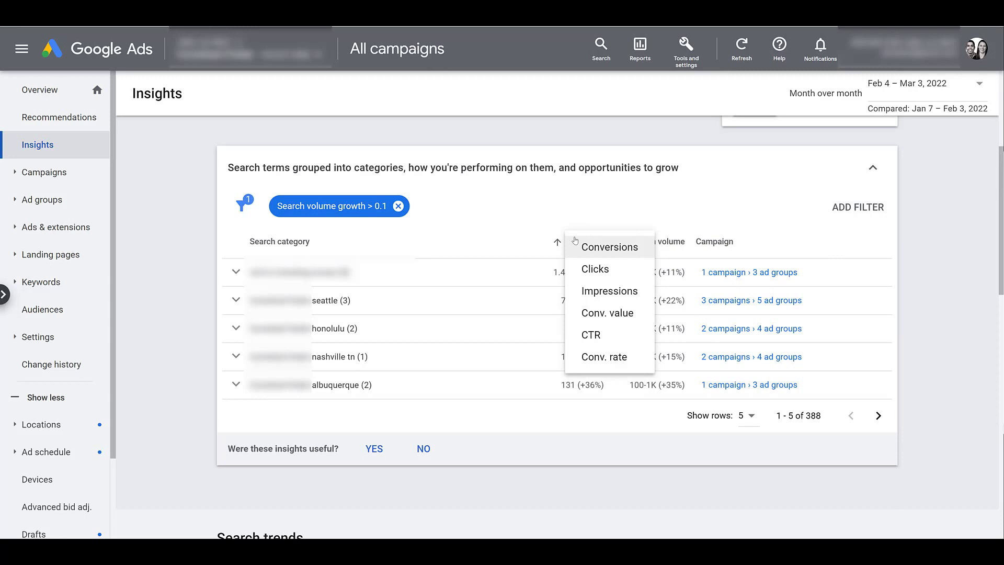
pyautogui.click(510, 242)
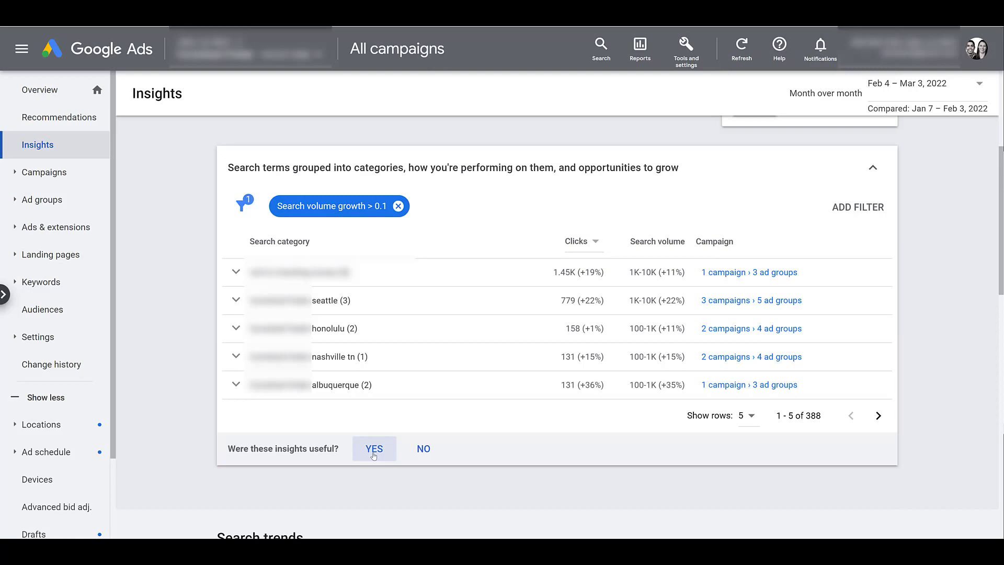
# Step: Scroll down Insights to the Wine trend card showing search interest +5% and clicks +21%
pyautogui.scroll(-10, 545, 482)
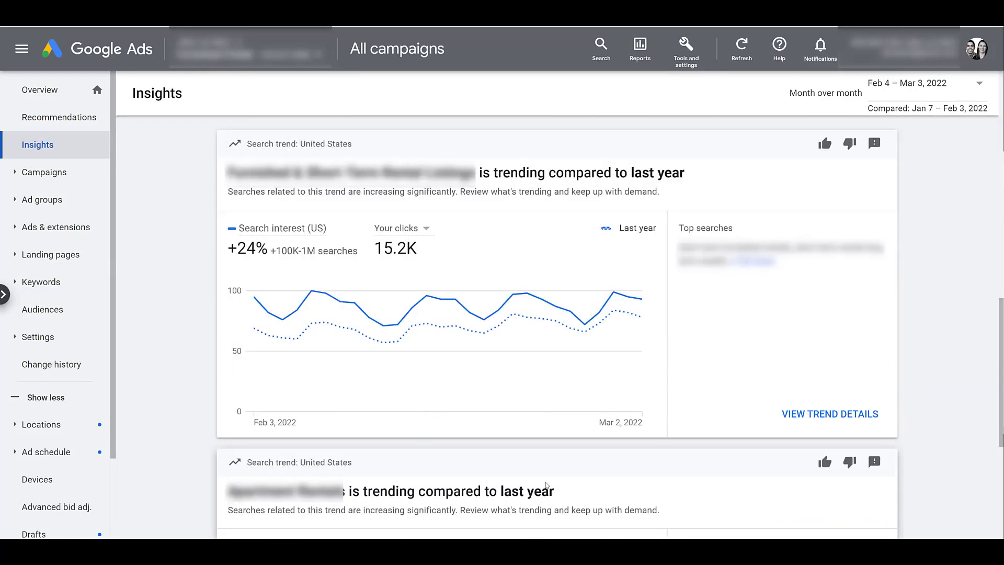
pyautogui.scroll(-2, 547, 486)
pyautogui.scroll(-2, 547, 485)
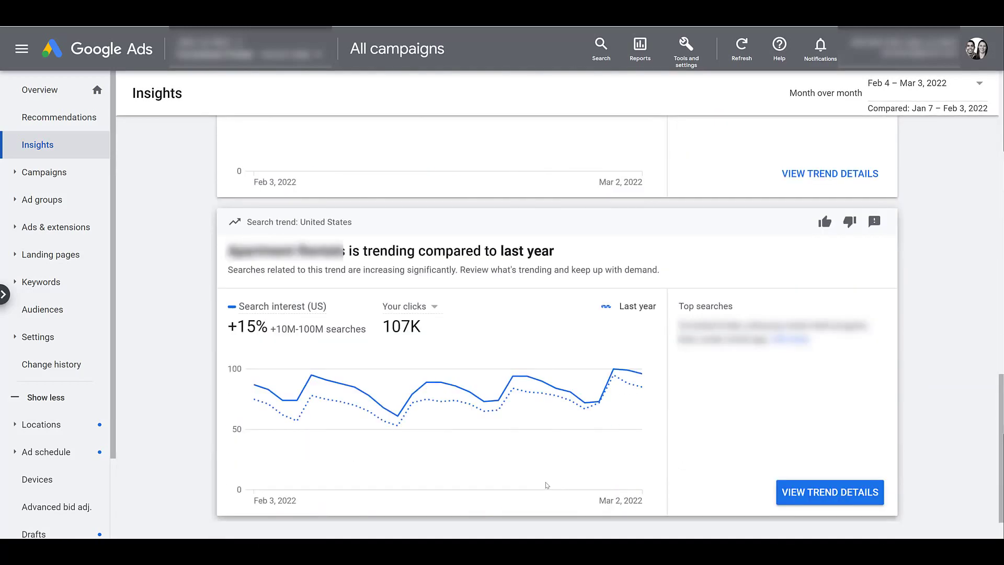
pyautogui.scroll(-1, 547, 485)
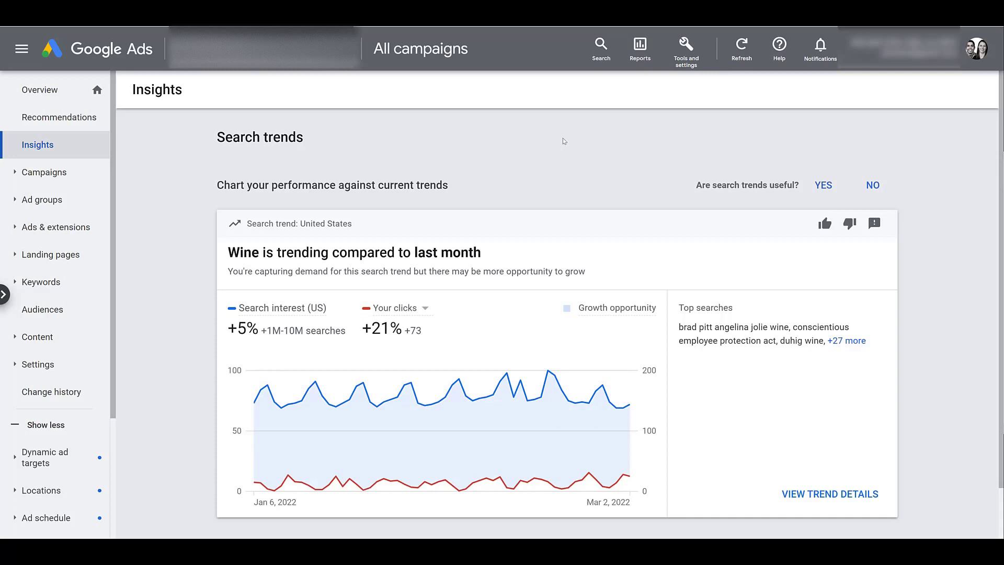
# Step: Give the Wine trend card a thumbs-down and submit a pasted comment in Tell us more
pyautogui.scroll(-1, 929, 267)
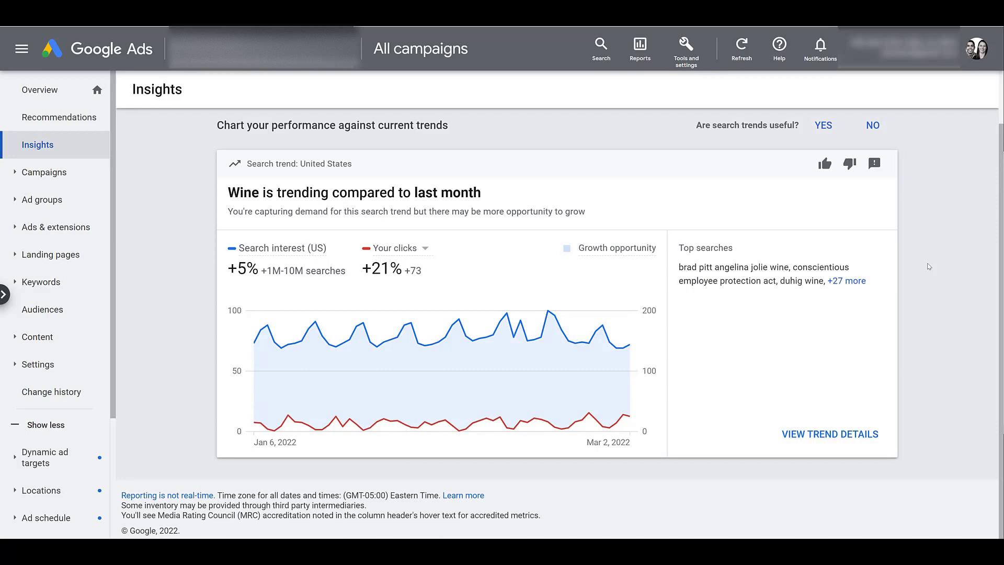
pyautogui.click(850, 165)
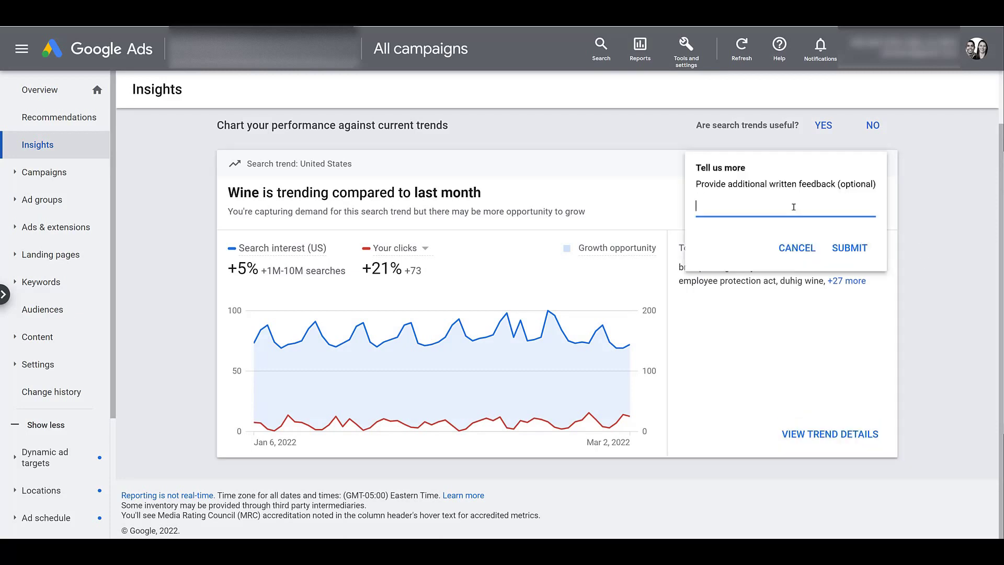
pyautogui.write('Avocado has nothing to do with wine')
pyautogui.click(849, 248)
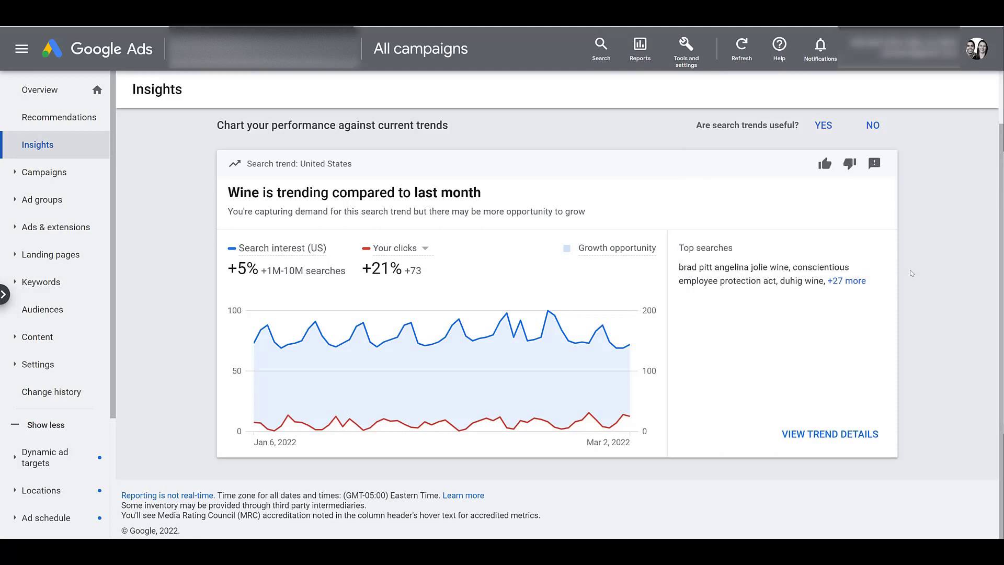